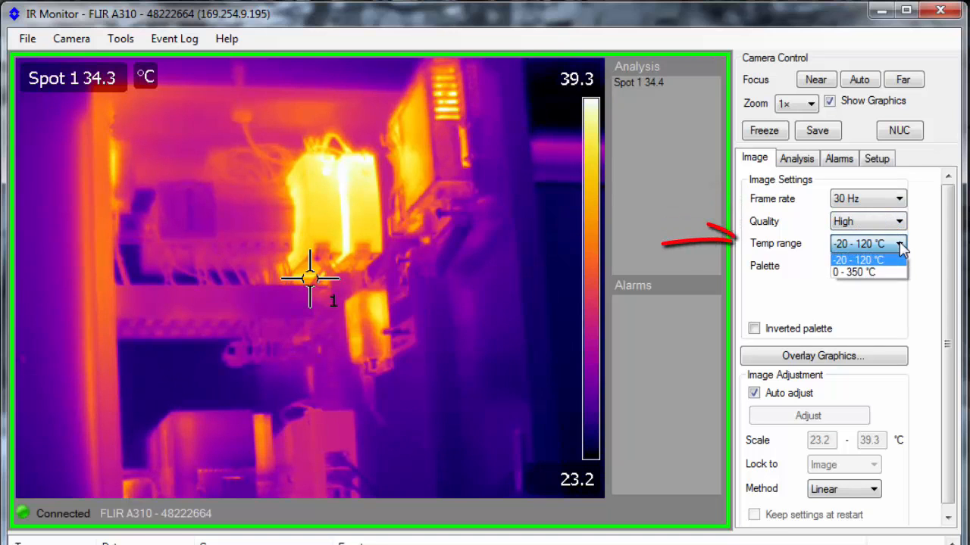
# Examine the temperature range and palette choices, and preview the Iron palette inverted before restoring it
pyautogui.click(899, 256)
pyautogui.click(899, 266)
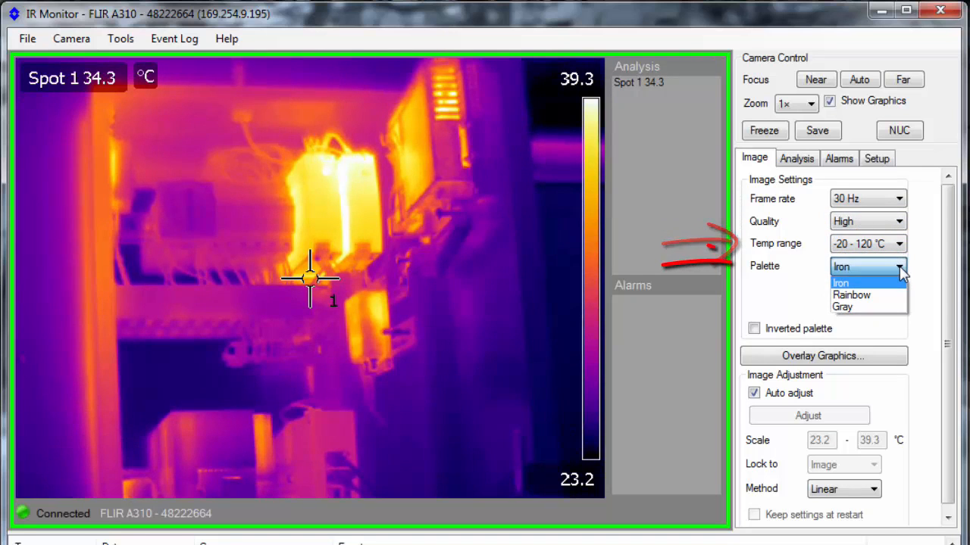
pyautogui.click(900, 270)
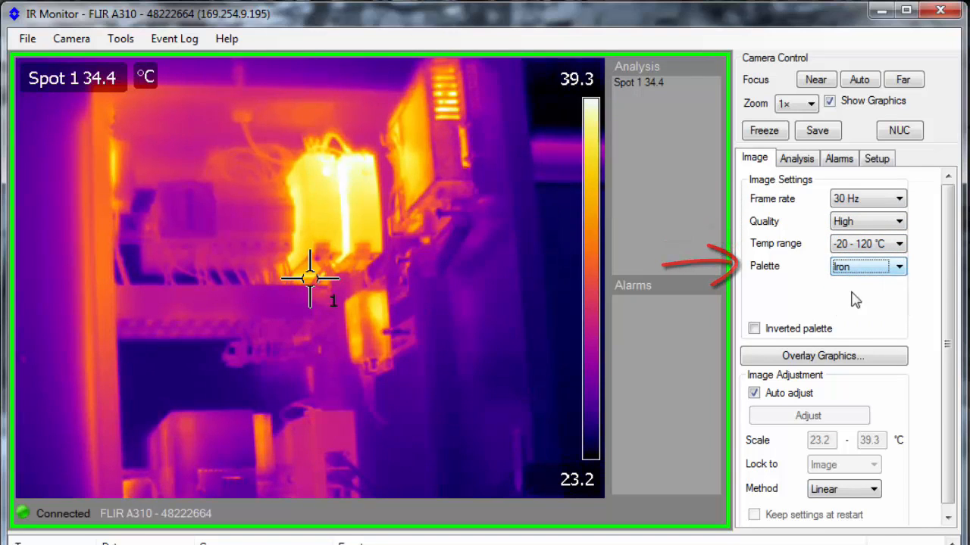
pyautogui.click(754, 331)
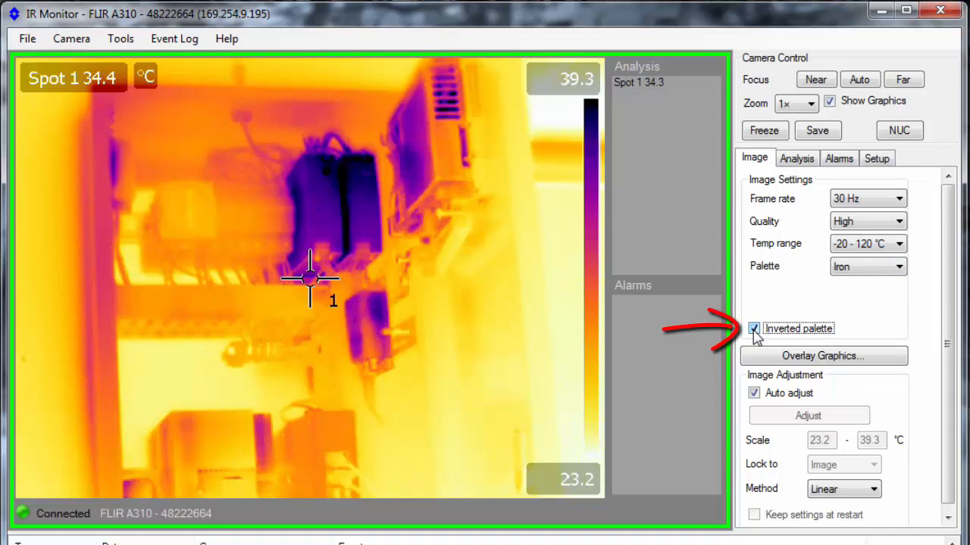
pyautogui.click(754, 330)
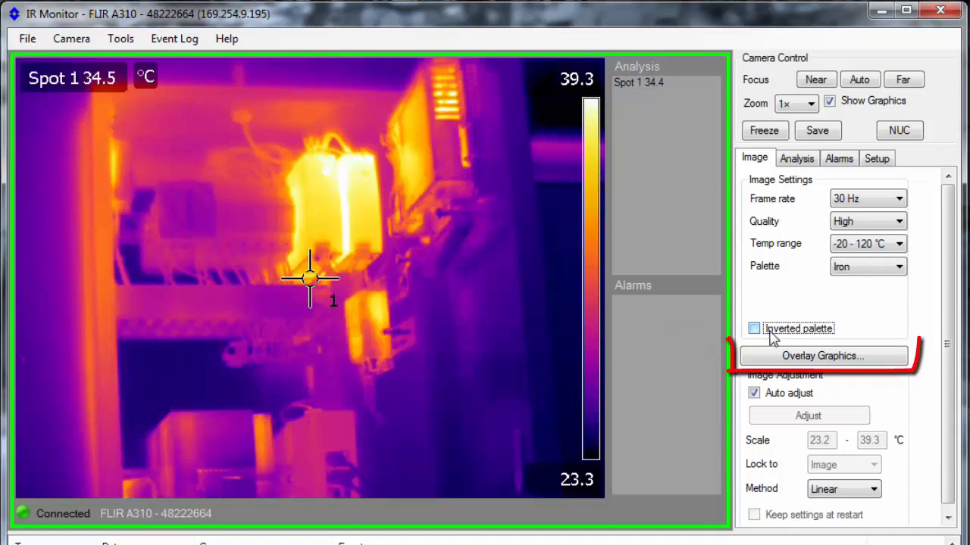
# Review which overlay graphics elements are enabled for the camera image
pyautogui.click(881, 361)
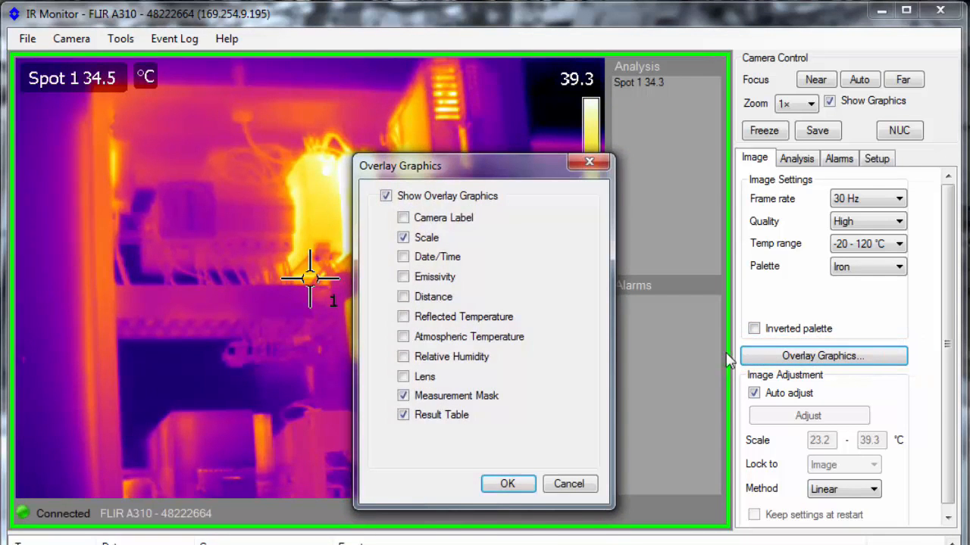
pyautogui.click(506, 484)
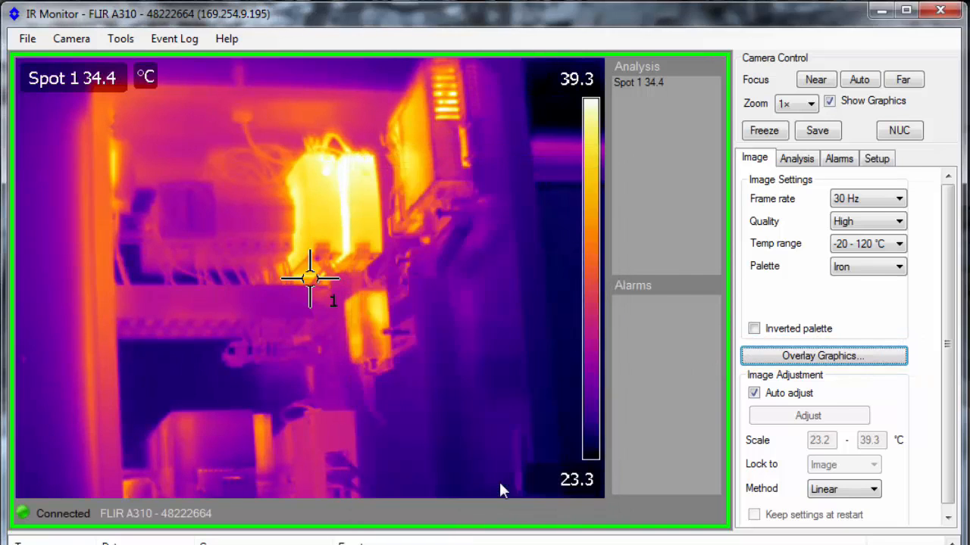
# Turn off automatic image adjustment and set the temperature scale to 20–35 °C
pyautogui.click(754, 393)
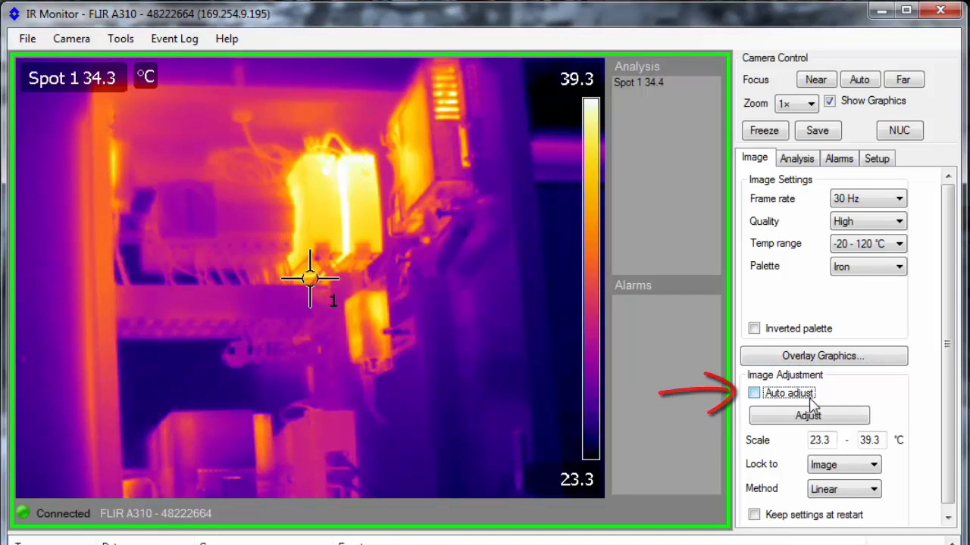
pyautogui.click(814, 416)
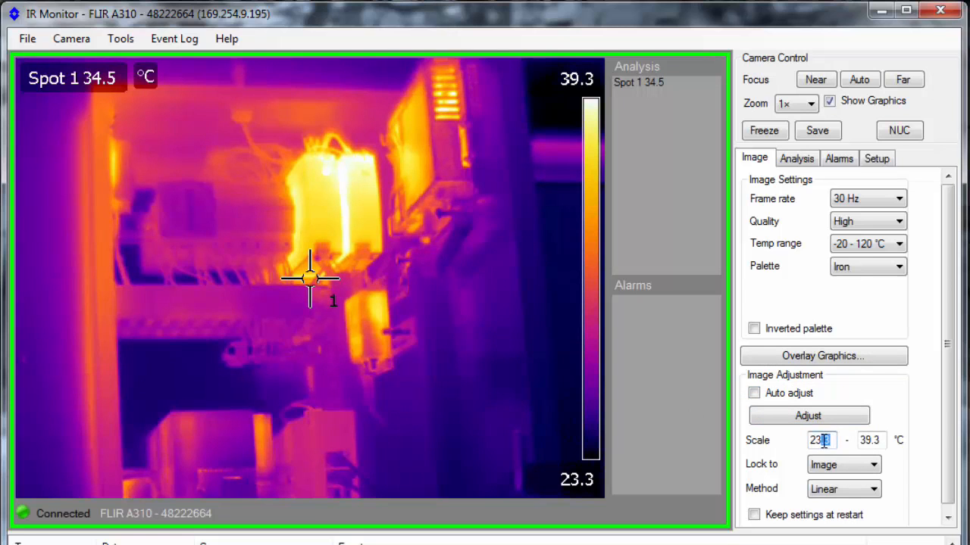
pyautogui.moveTo(824, 441); pyautogui.dragTo(797, 441)
pyautogui.write('20')
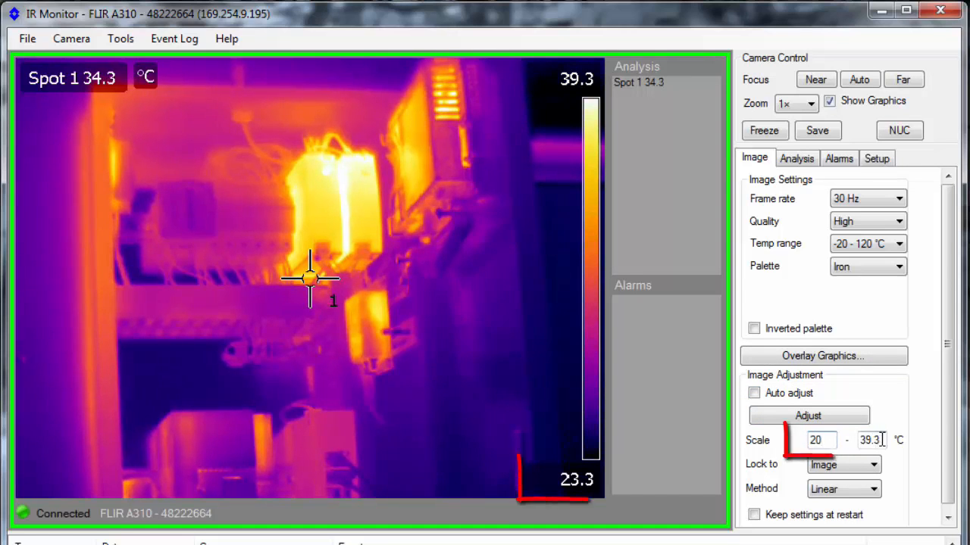
pyautogui.press('Tab')
pyautogui.write('3')
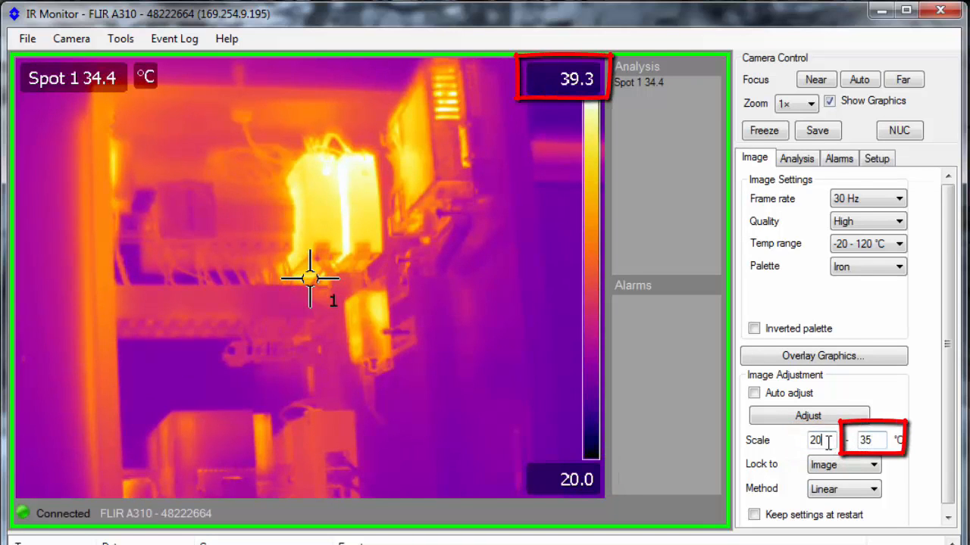
pyautogui.press('Tab')
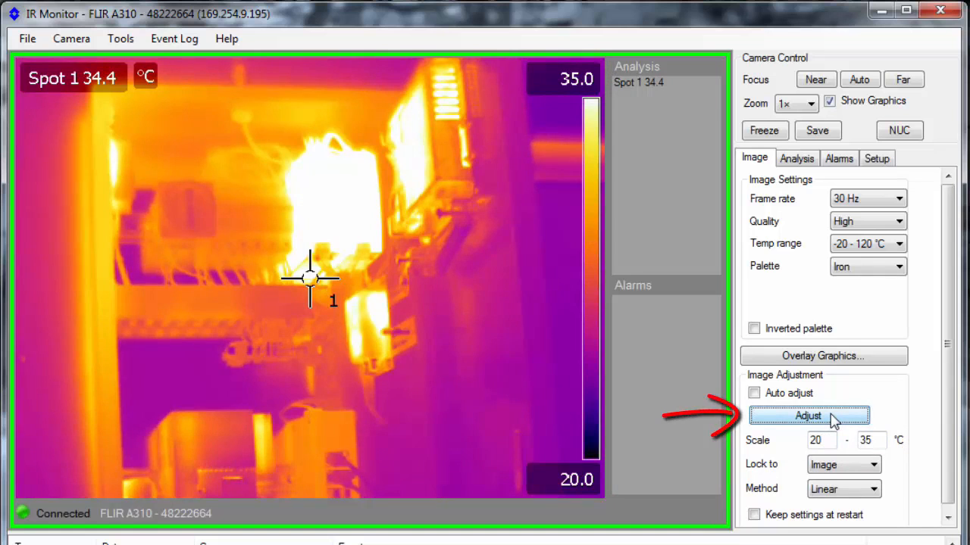
# Adjust the temperature scale to the current image once and turn automatic adjustment back on
pyautogui.click(833, 418)
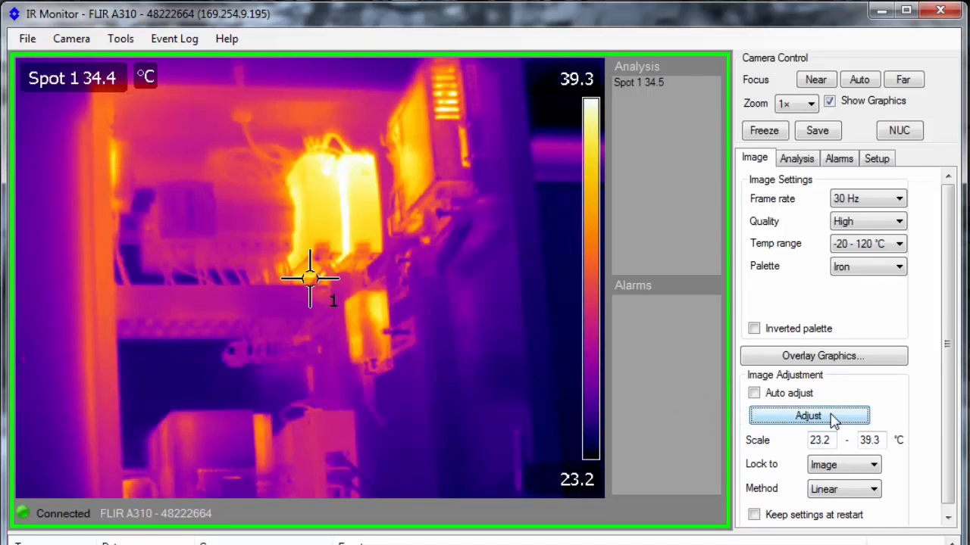
pyautogui.click(754, 393)
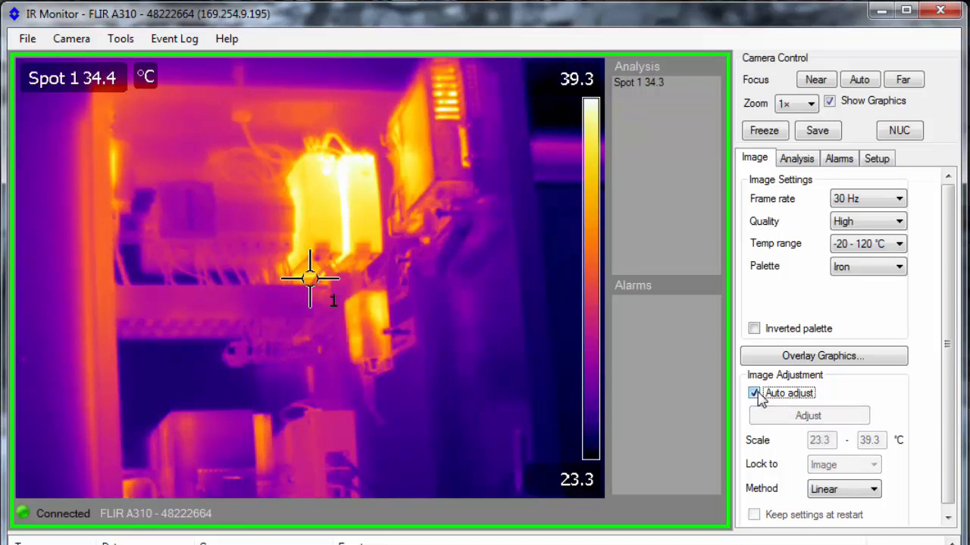
# Set the image adjustment method to Histogram
pyautogui.click(877, 494)
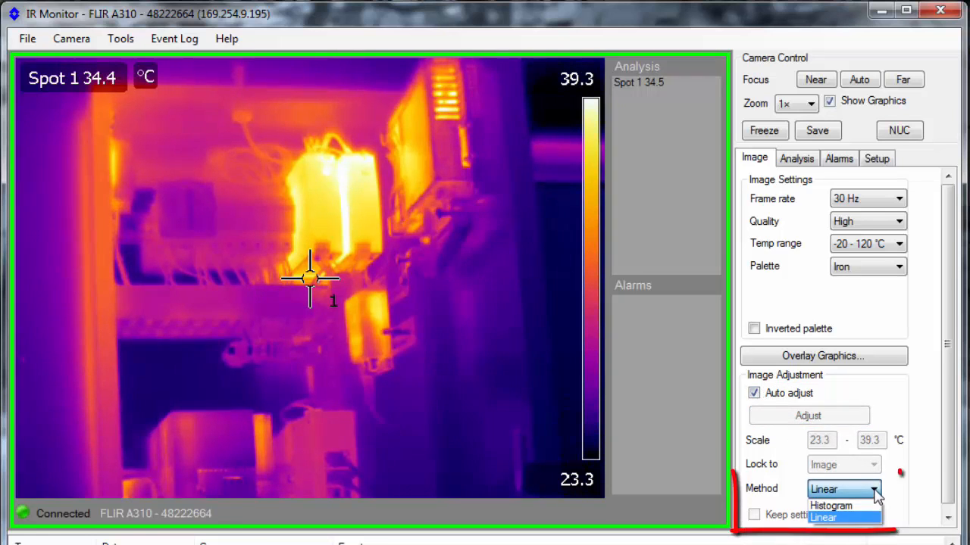
pyautogui.click(876, 505)
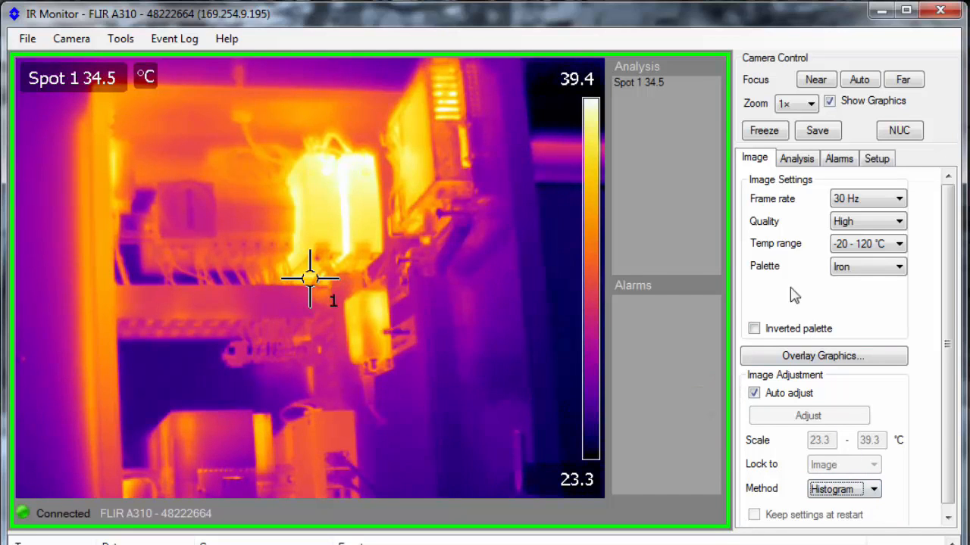
# Open the Area 1 measurement from the analysis list and set its position to X 40 and Y 60
pyautogui.click(818, 163)
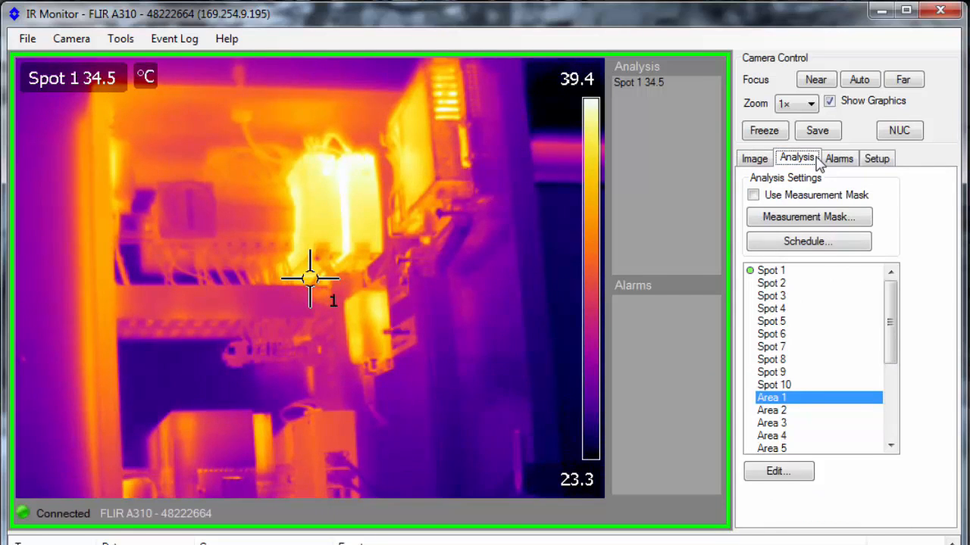
pyautogui.click(788, 270)
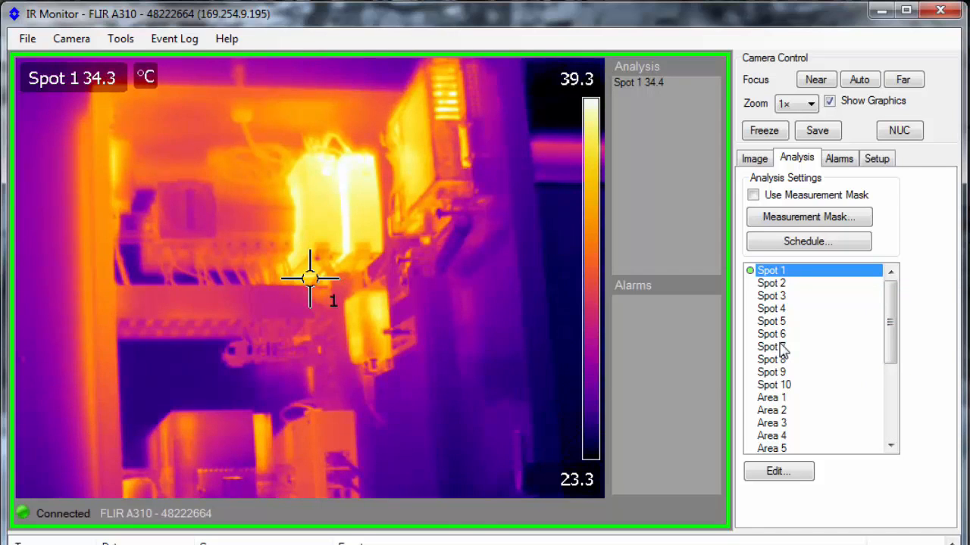
pyautogui.doubleClick(771, 397)
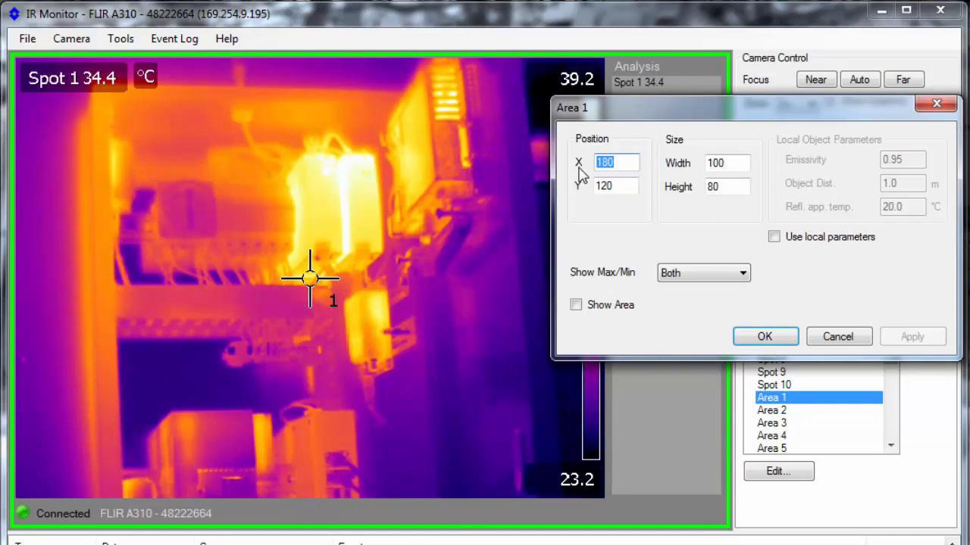
pyautogui.write('40')
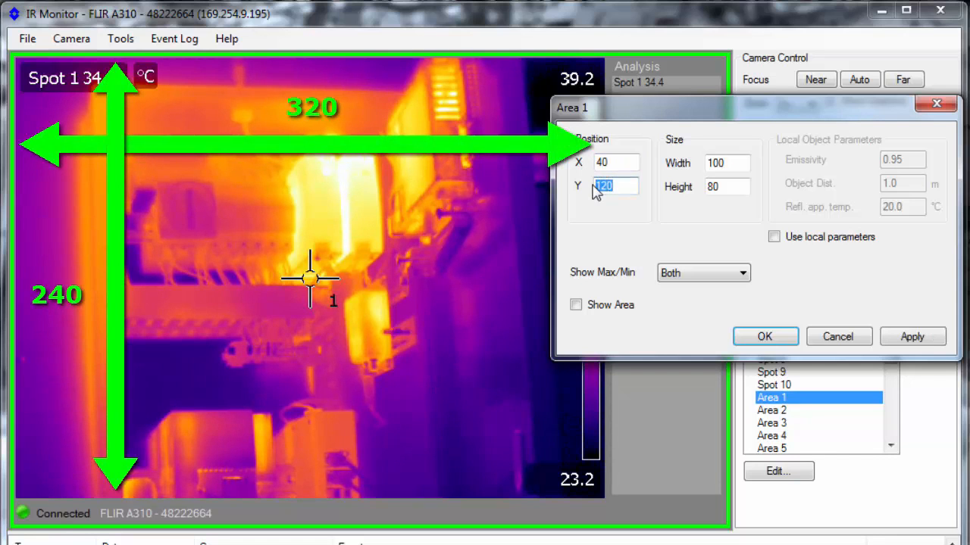
pyautogui.click(596, 191)
pyautogui.write('60')
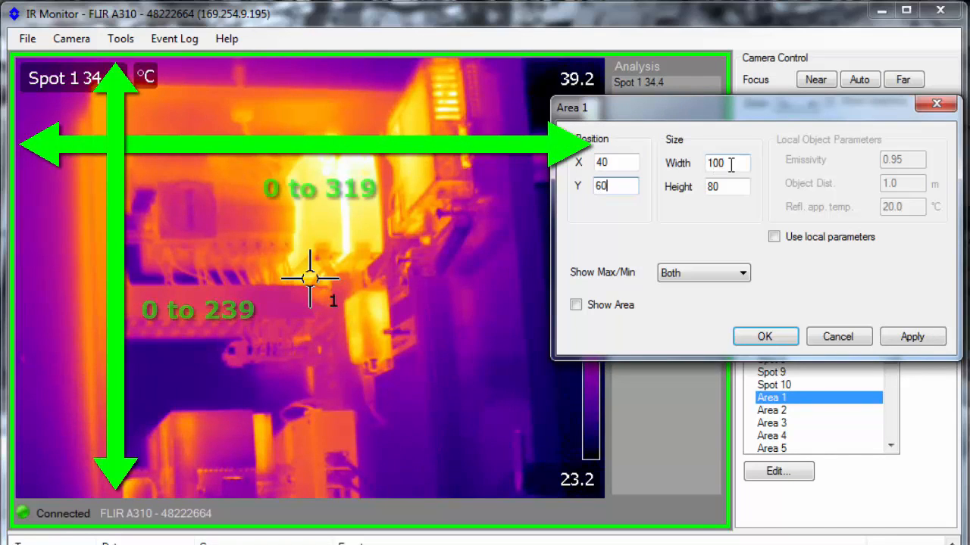
# Set Area 1's width to 130 and show the area in the camera image
pyautogui.moveTo(732, 163); pyautogui.dragTo(702, 164)
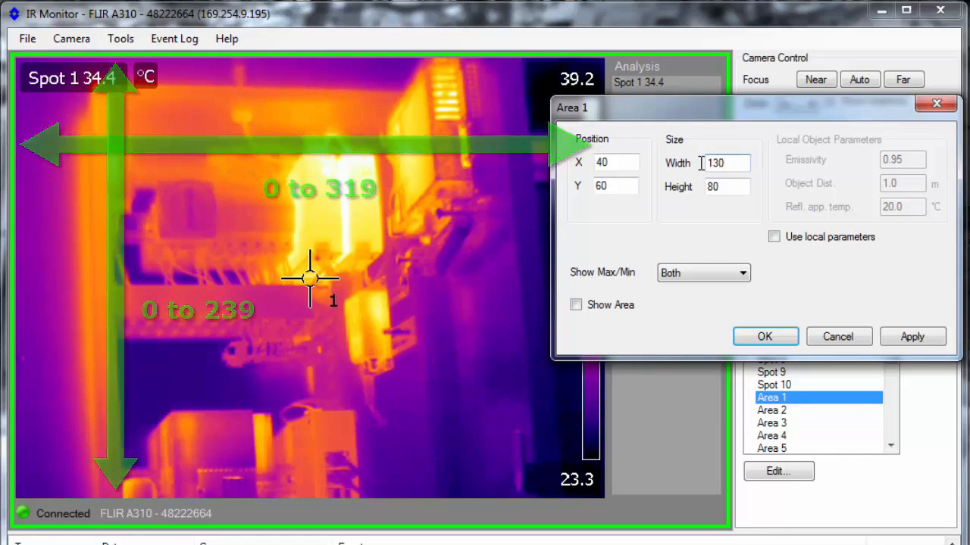
pyautogui.click(724, 186)
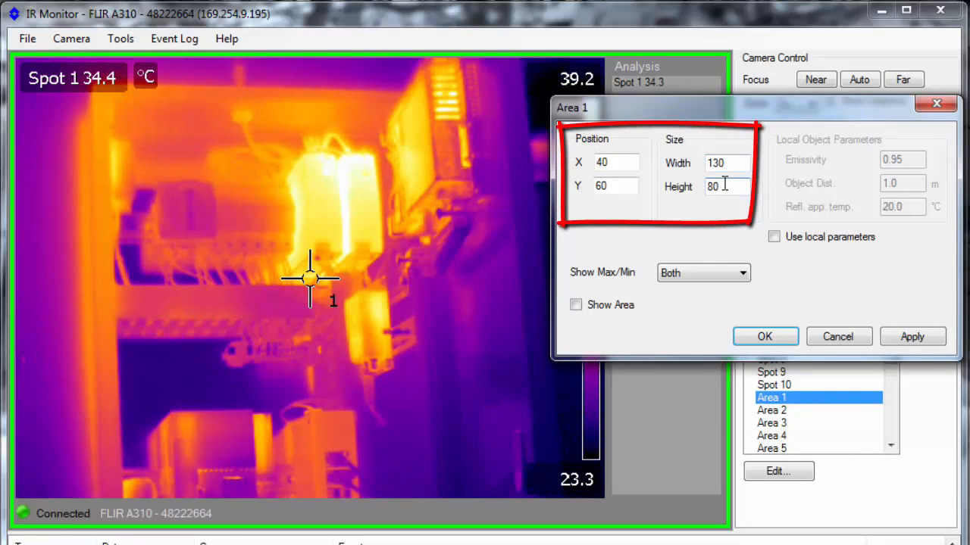
pyautogui.click(576, 306)
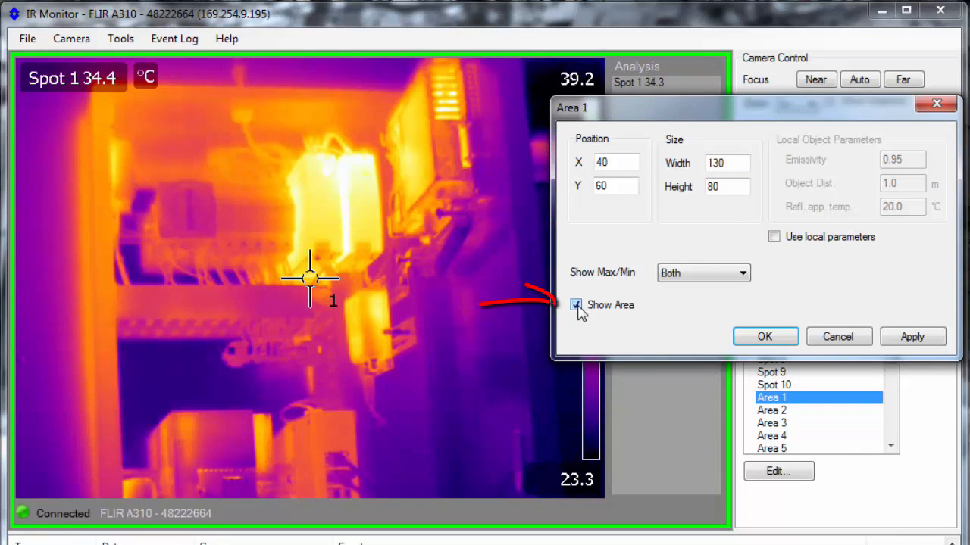
pyautogui.click(762, 337)
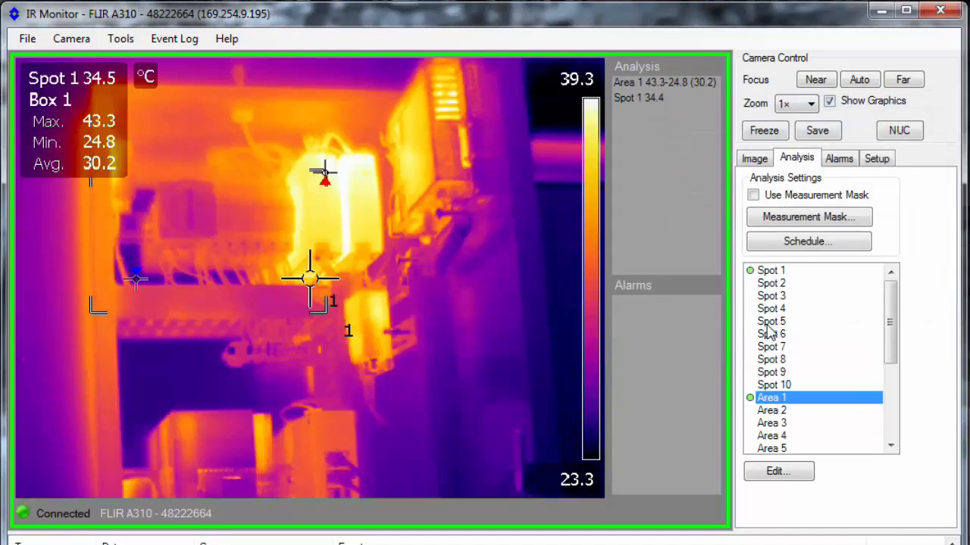
# Paint a rounded measurement mask with pen size 10 over the dark component inside Area 1, and enable the measurement mask
pyautogui.click(857, 219)
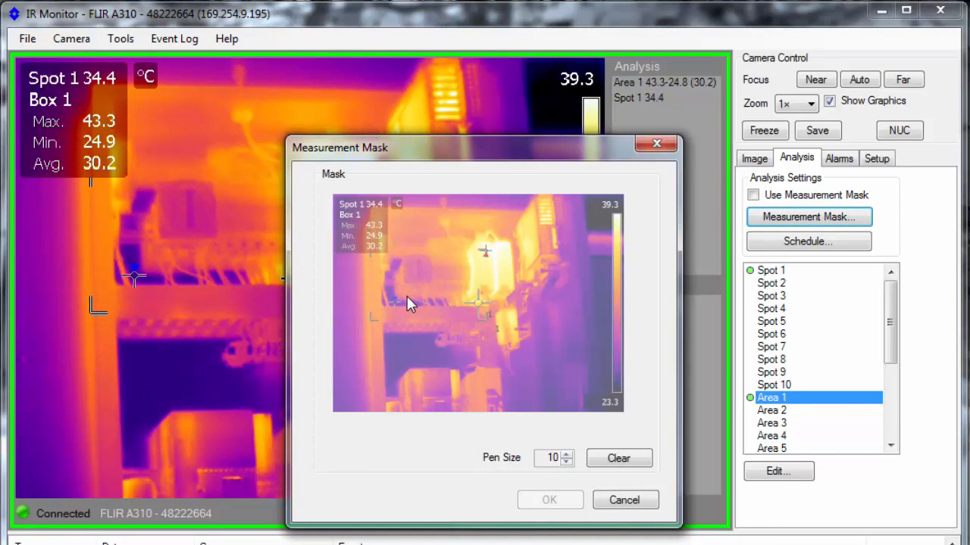
pyautogui.moveTo(407, 297)
pyautogui.mouseDown()
pyautogui.moveTo(425, 298)
pyautogui.moveTo(420, 264)
pyautogui.moveTo(397, 287)
pyautogui.moveTo(440, 287)
pyautogui.moveTo(421, 262)
pyautogui.moveTo(401, 280)
pyautogui.moveTo(428, 265)
pyautogui.moveTo(401, 277)
pyautogui.moveTo(411, 271)
pyautogui.mouseUp()
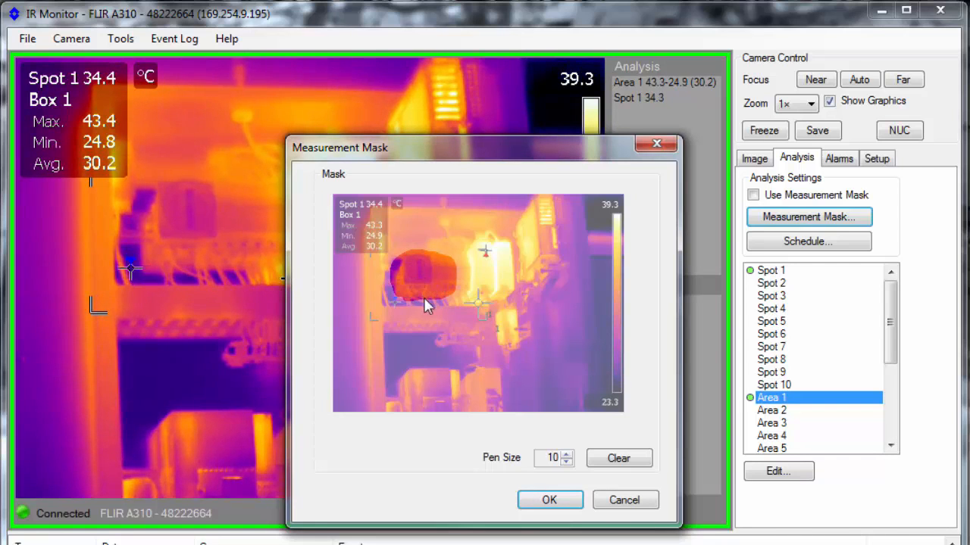
pyautogui.click(550, 501)
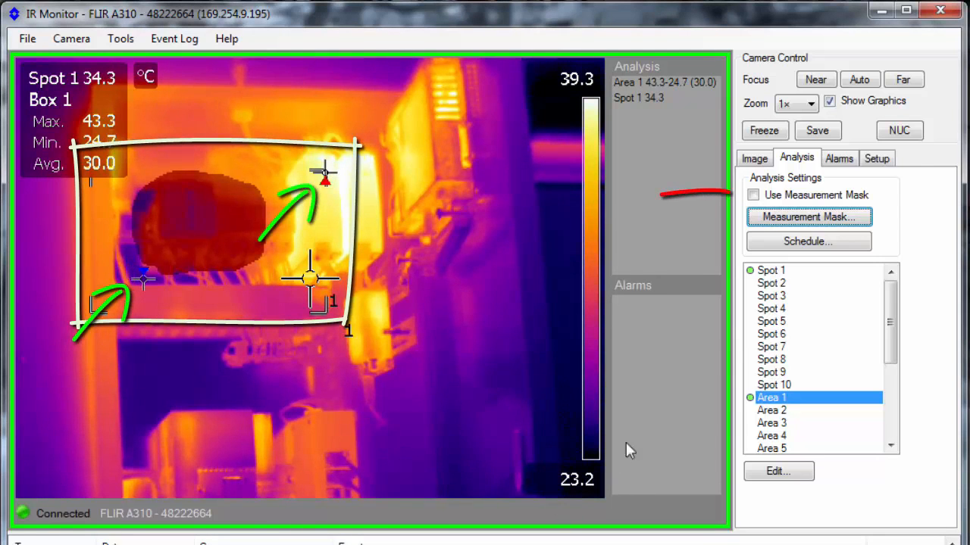
pyautogui.click(753, 196)
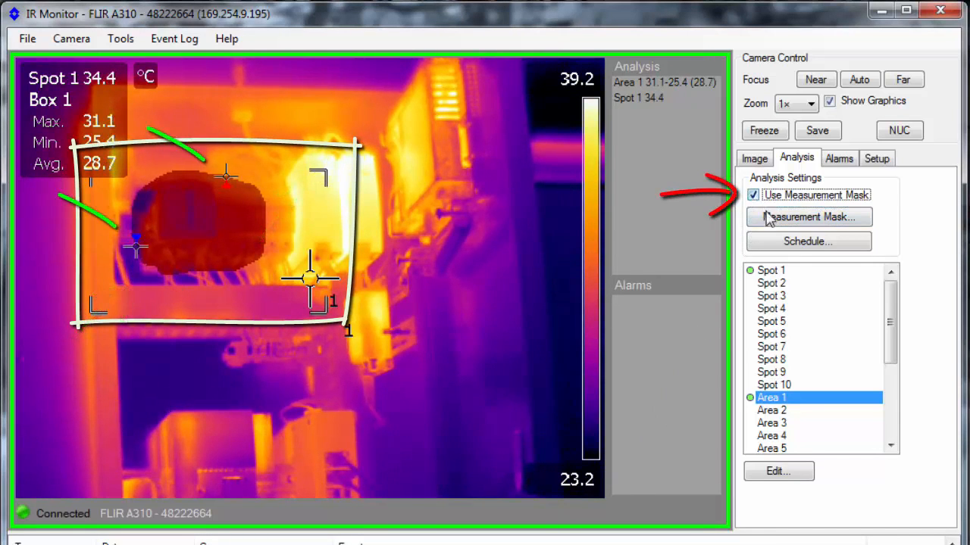
# Open the measurement schedule in the analysis settings
pyautogui.click(867, 250)
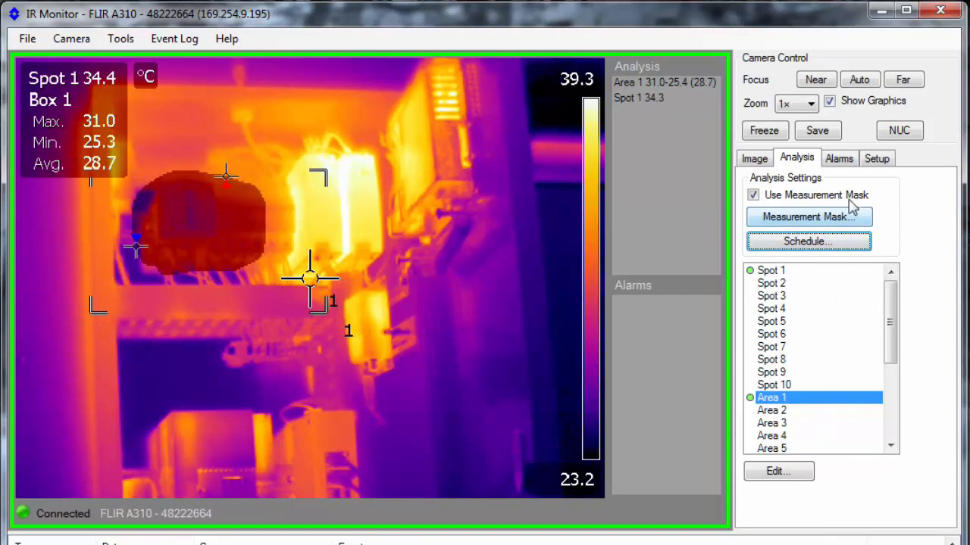
# Open Alarm 1 for editing and examine its digital input and temperature sensor alarm conditions
pyautogui.click(854, 161)
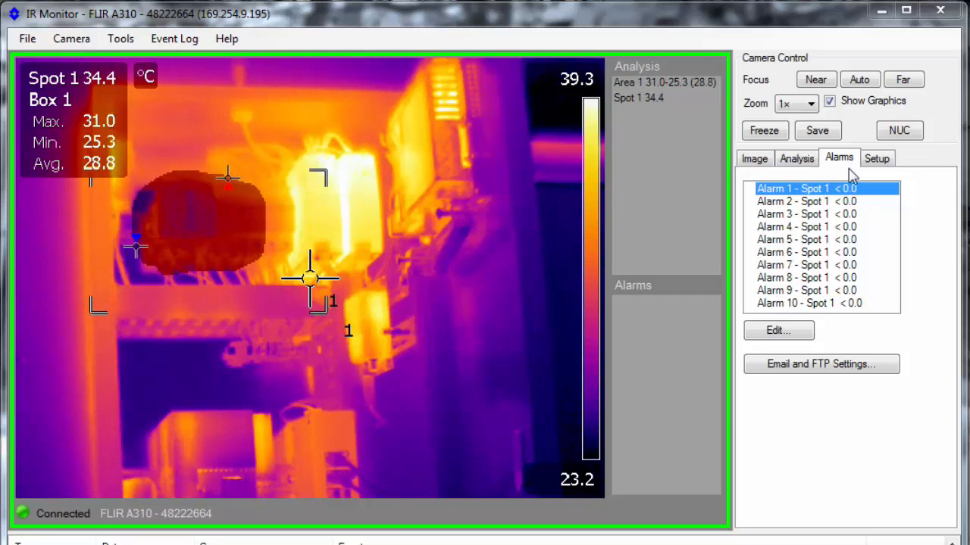
pyautogui.doubleClick(844, 193)
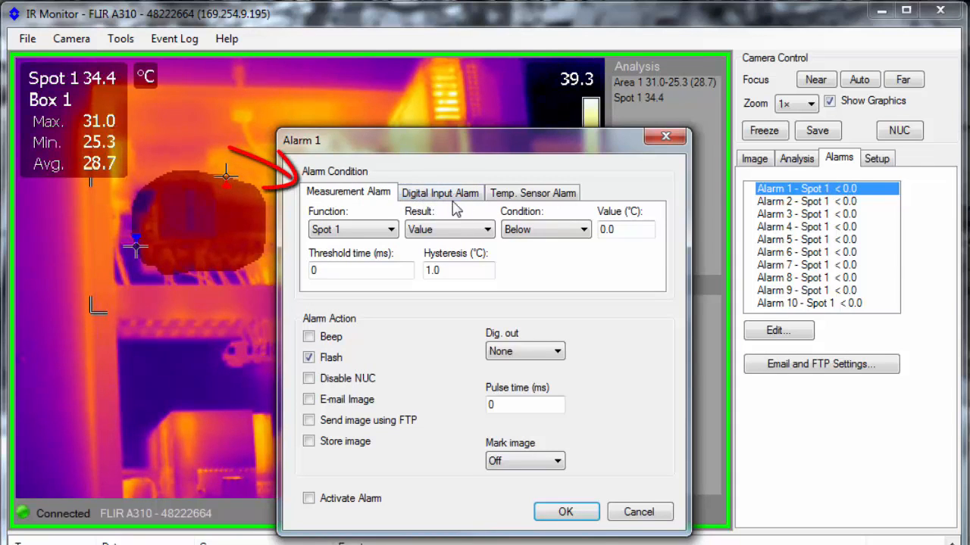
pyautogui.click(480, 196)
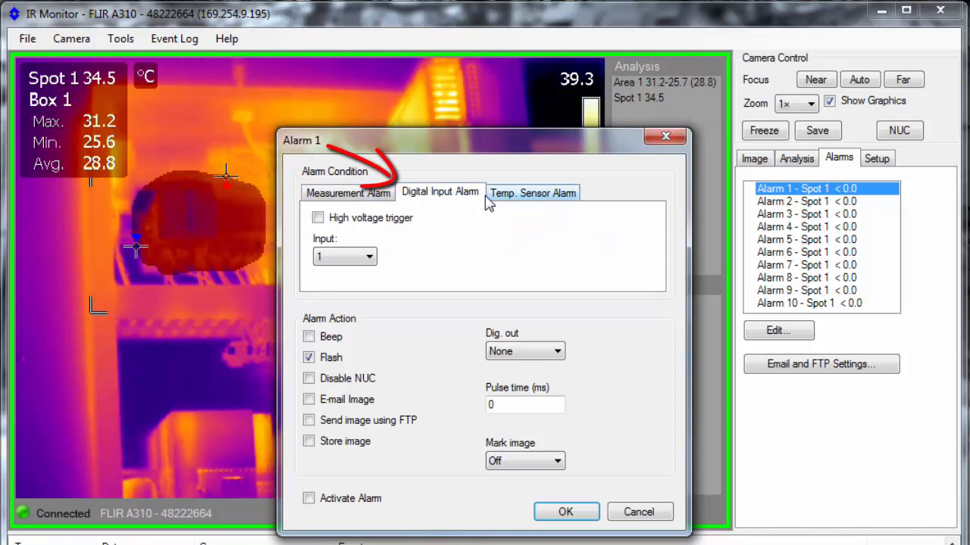
pyautogui.click(553, 197)
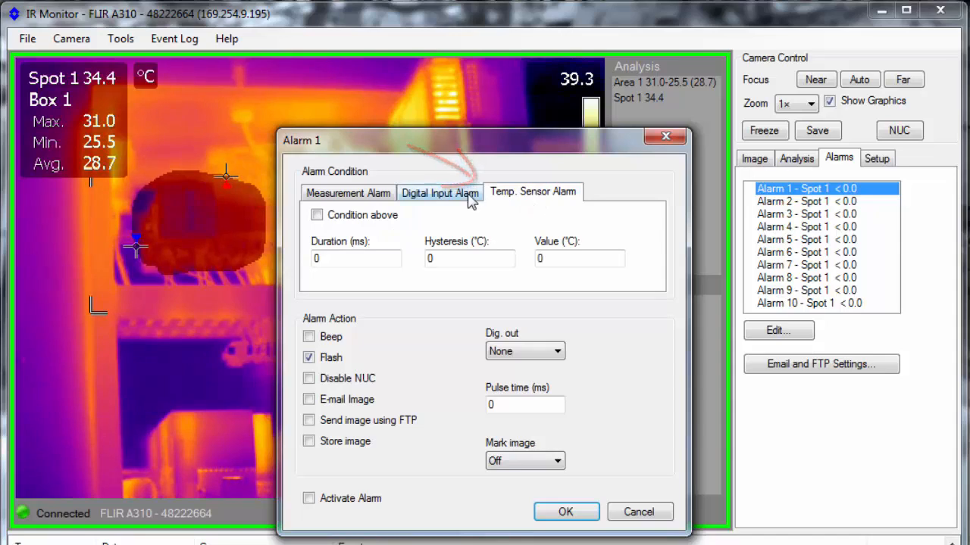
# Set Alarm 1's measurement condition to trigger on Area 1 with result Max and condition Above
pyautogui.click(394, 196)
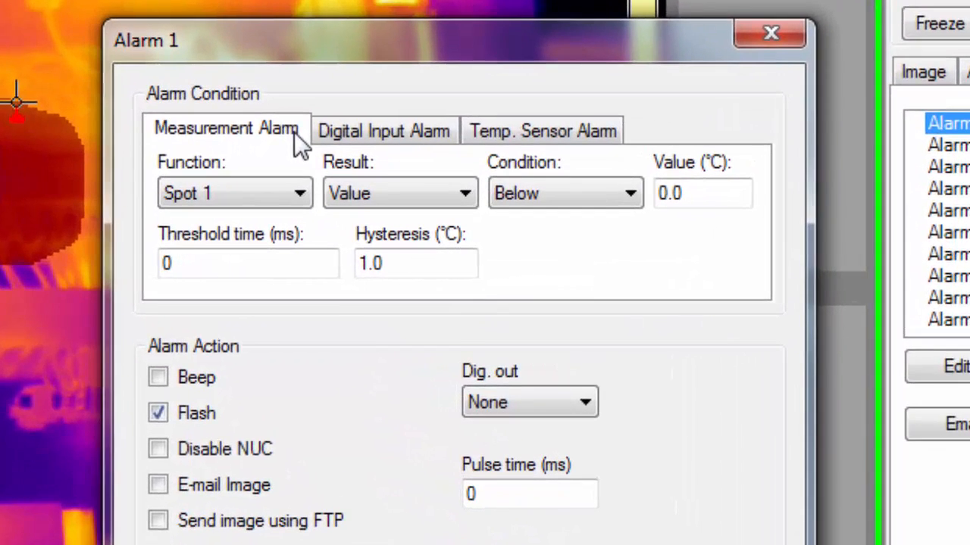
pyautogui.click(301, 193)
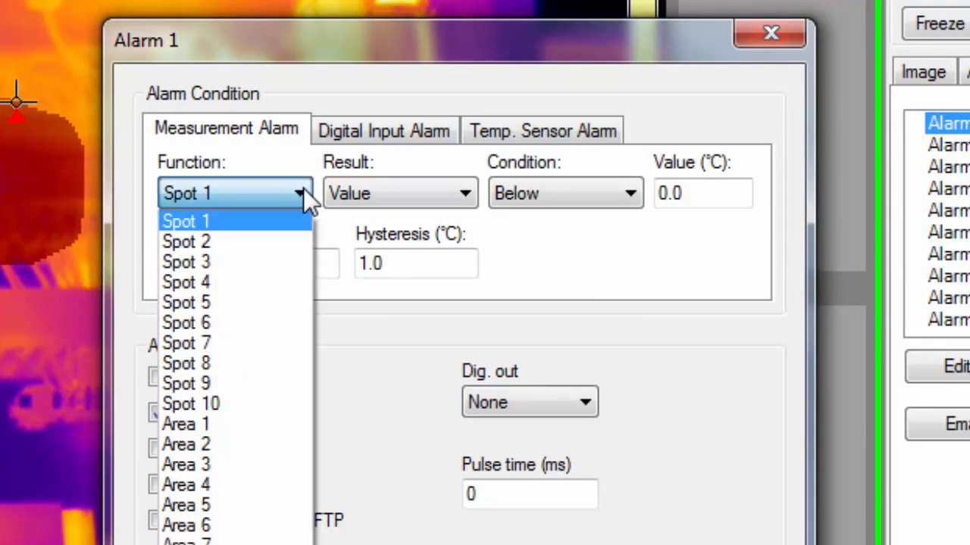
pyautogui.click(244, 423)
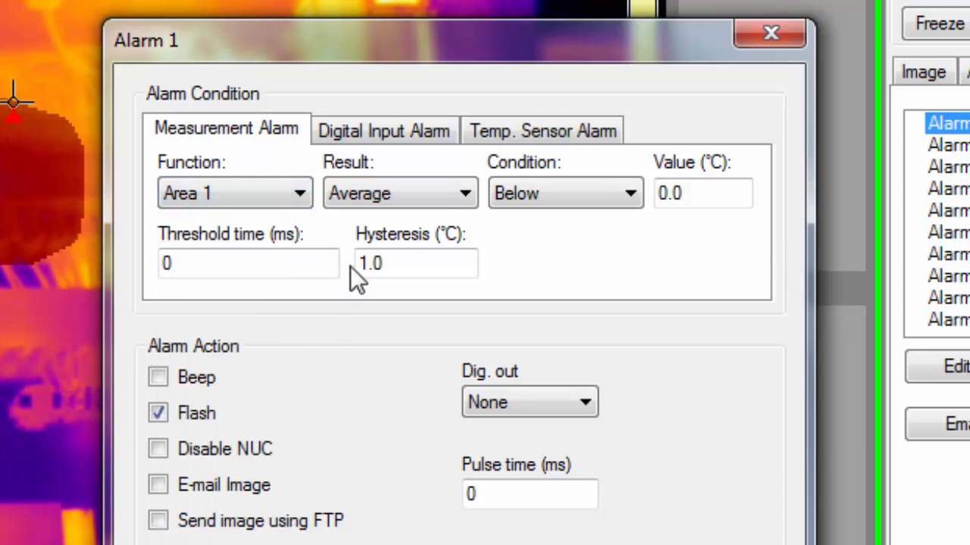
pyautogui.click(465, 194)
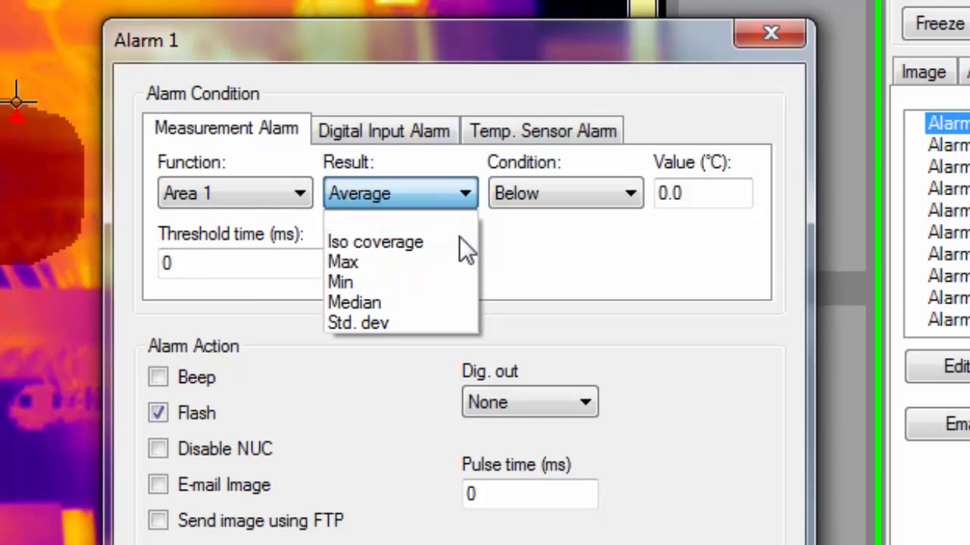
pyautogui.click(456, 261)
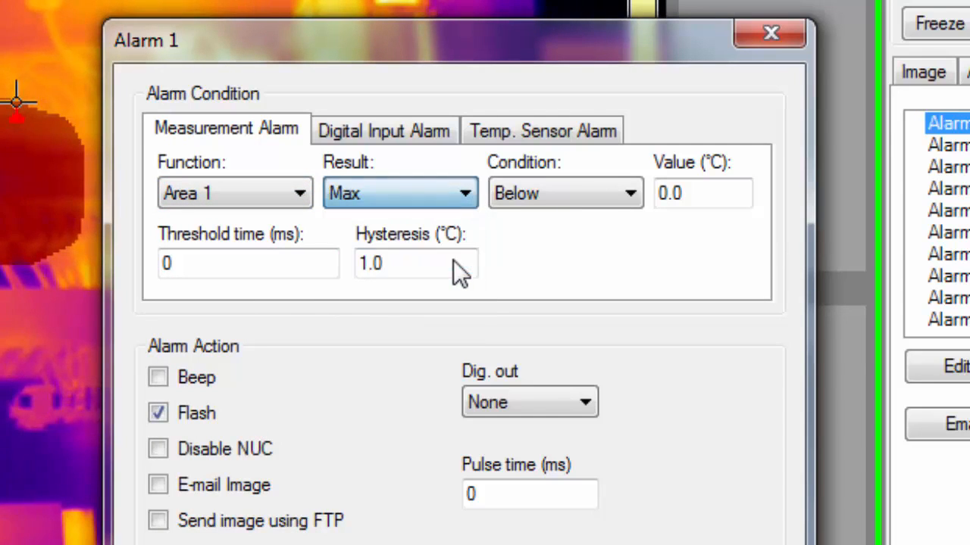
pyautogui.click(625, 195)
pyautogui.click(610, 222)
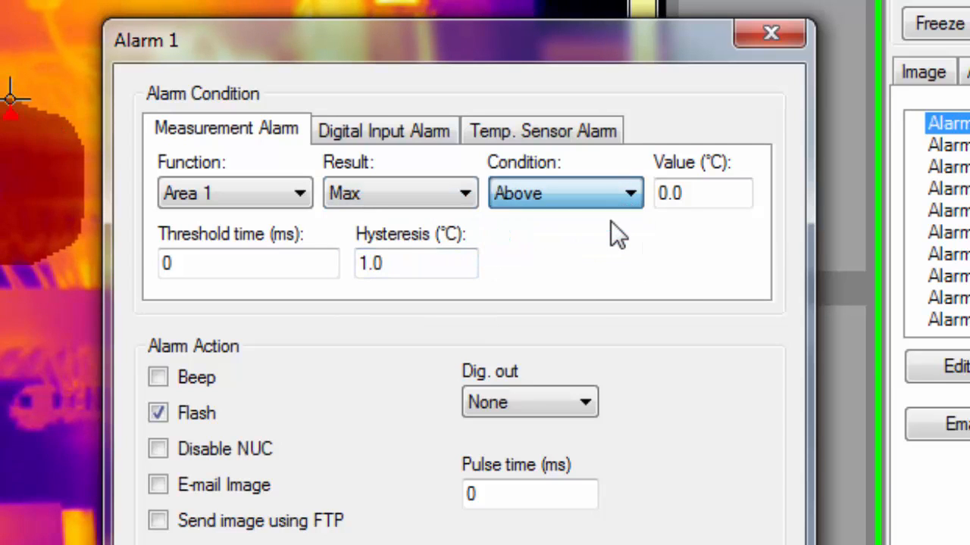
# Set Alarm 1's trigger value to 50 °C, threshold time to 1000 ms and hysteresis to 2 °C
pyautogui.click(693, 193)
pyautogui.moveTo(696, 194); pyautogui.dragTo(654, 197)
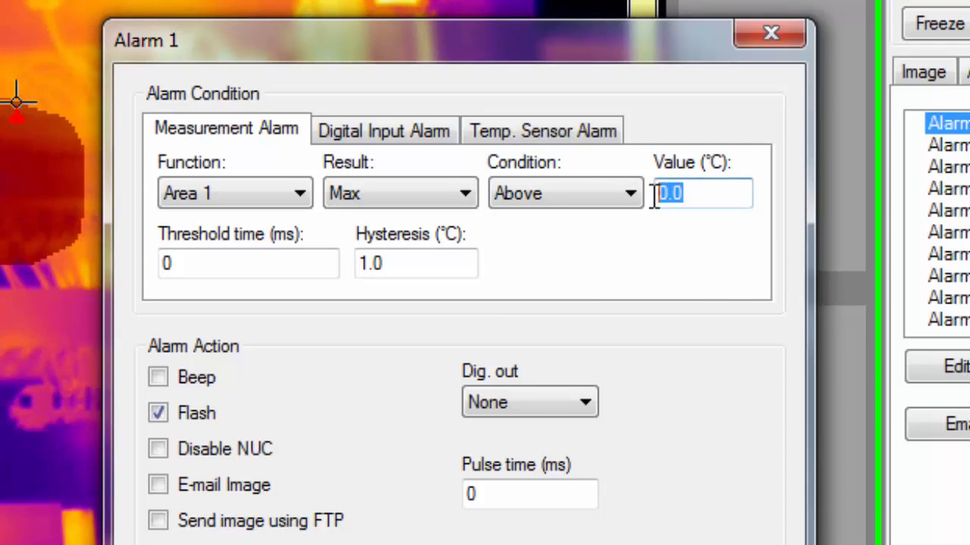
pyautogui.write('50')
pyautogui.click(210, 266)
pyautogui.moveTo(210, 266); pyautogui.dragTo(134, 266)
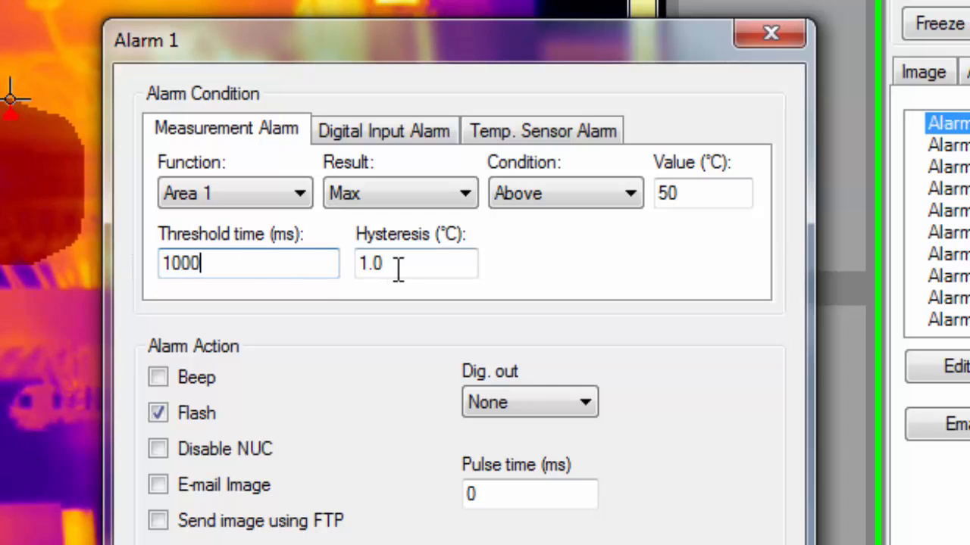
pyautogui.moveTo(398, 267); pyautogui.dragTo(368, 267)
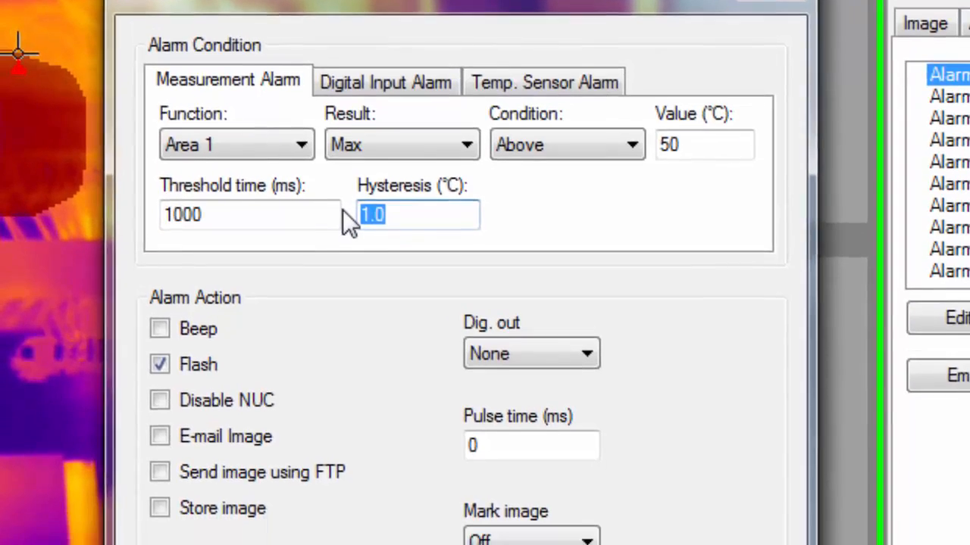
pyautogui.write('2')
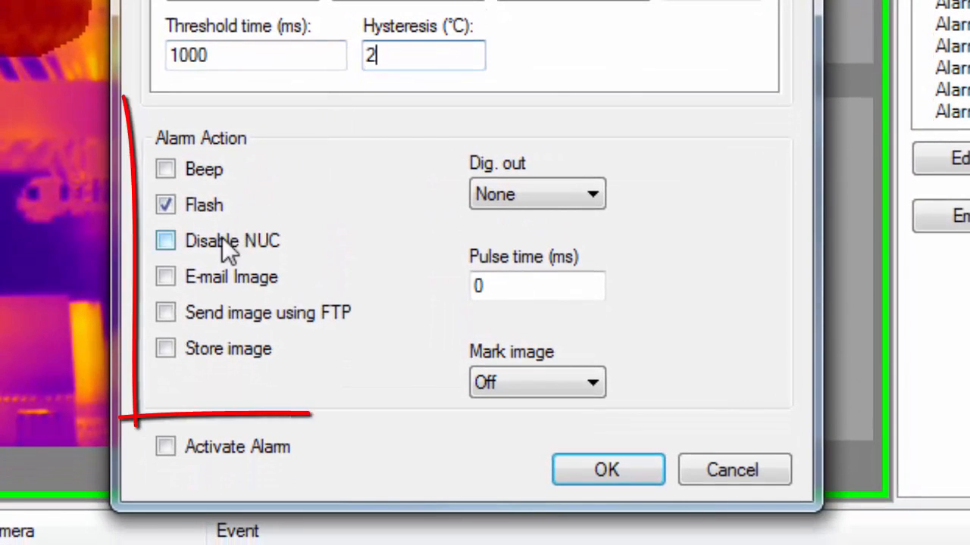
# Enable sending the image using FTP and digital output 1 as alarm actions, and activate Alarm 1
pyautogui.click(166, 312)
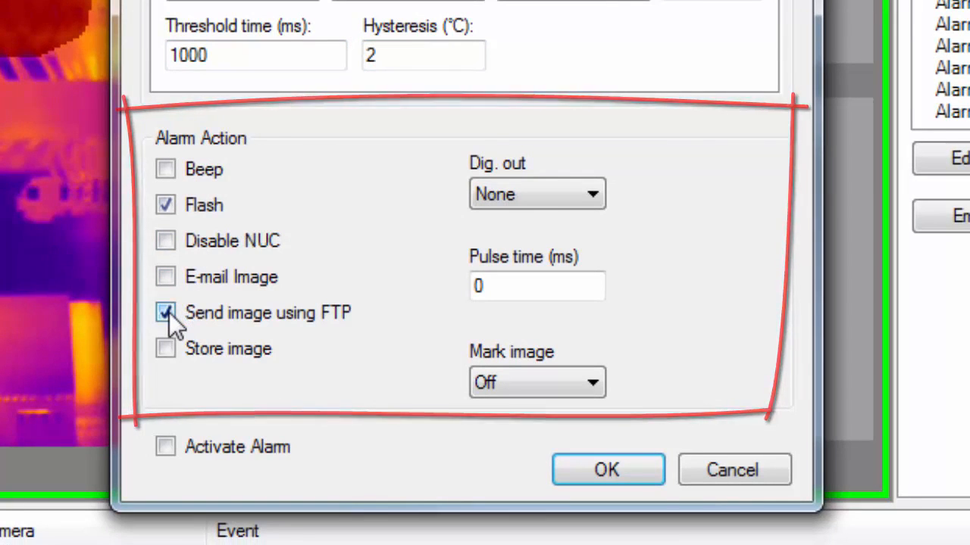
pyautogui.click(582, 197)
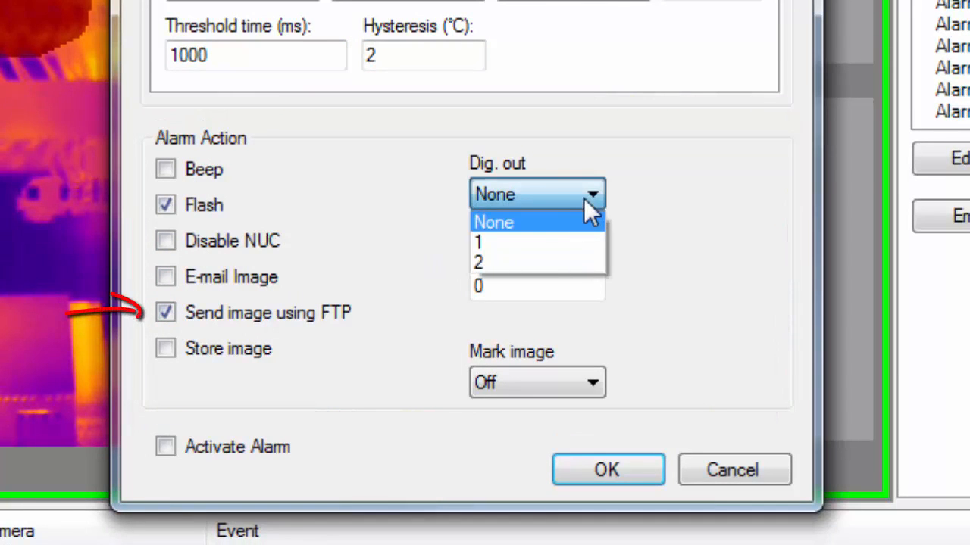
pyautogui.click(551, 243)
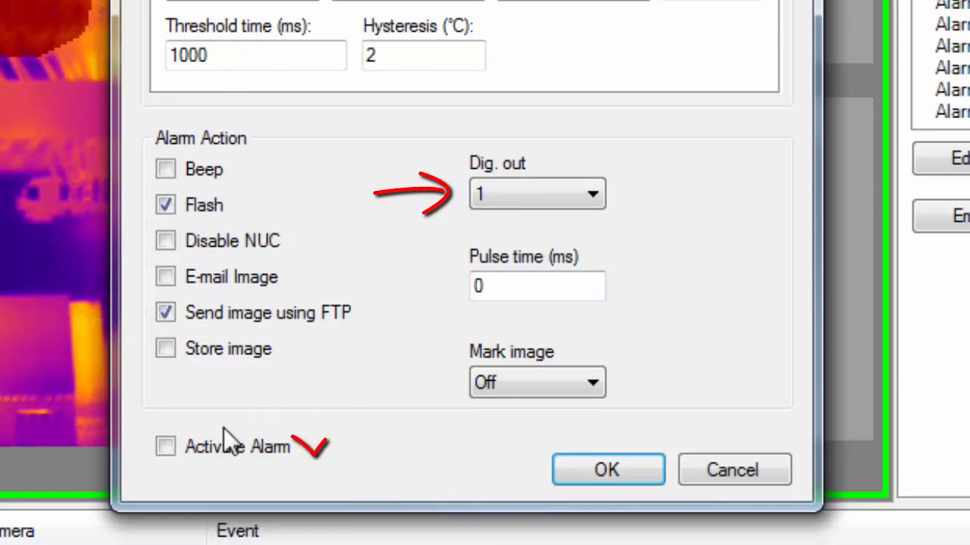
pyautogui.click(166, 447)
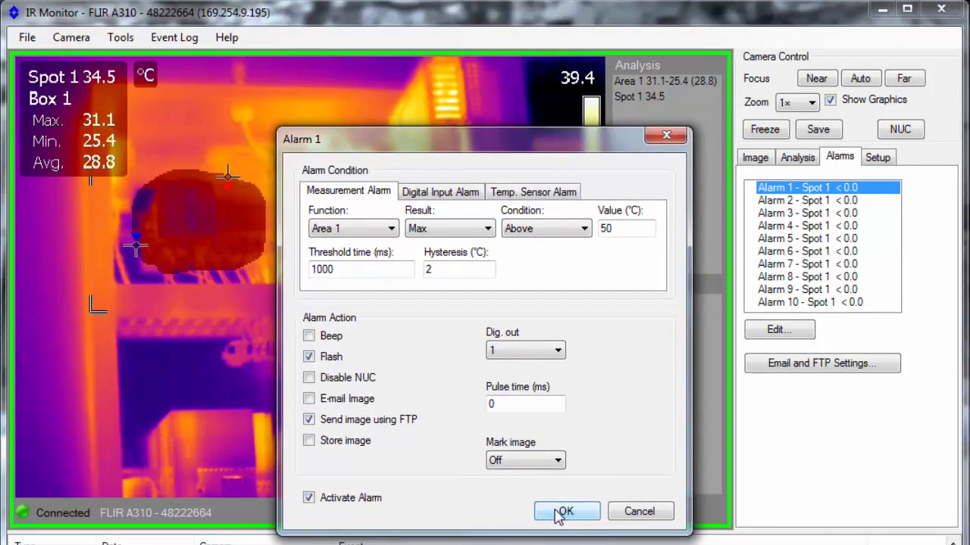
pyautogui.click(560, 513)
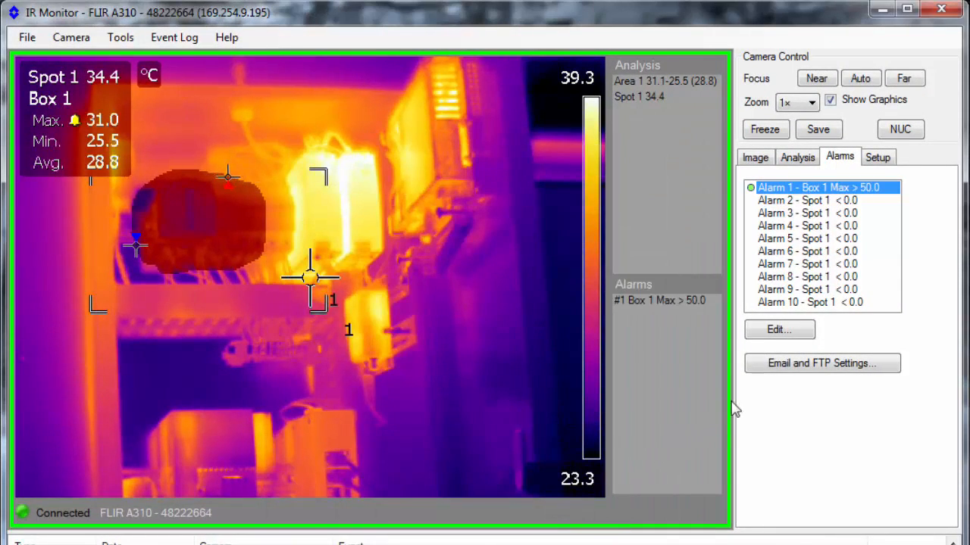
# Examine the alarm email and FTP settings, the object parameters and the general camera settings
pyautogui.click(761, 367)
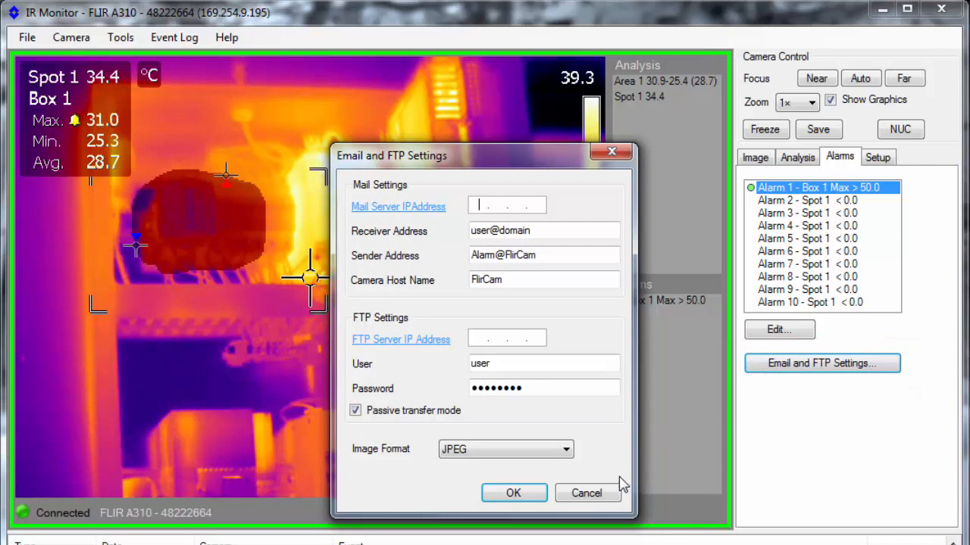
pyautogui.click(603, 493)
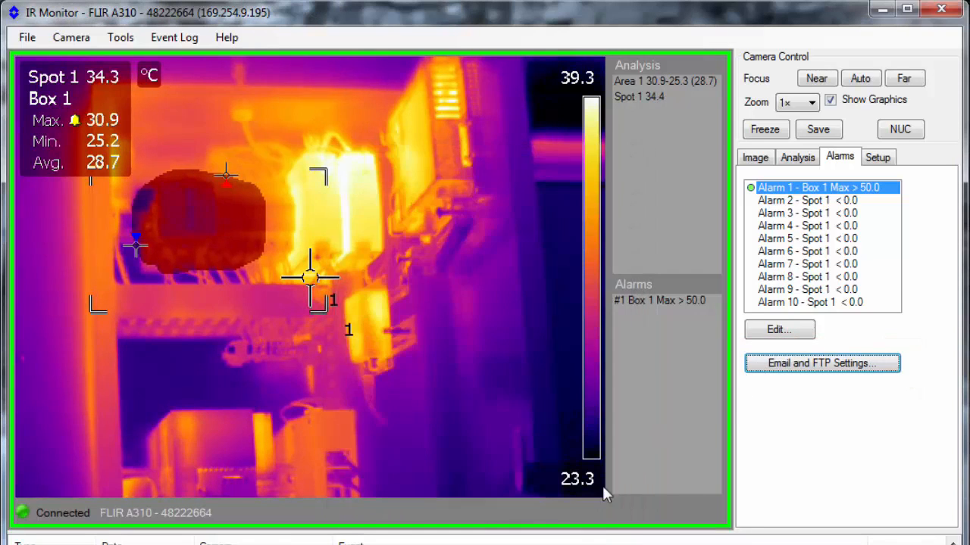
pyautogui.click(892, 161)
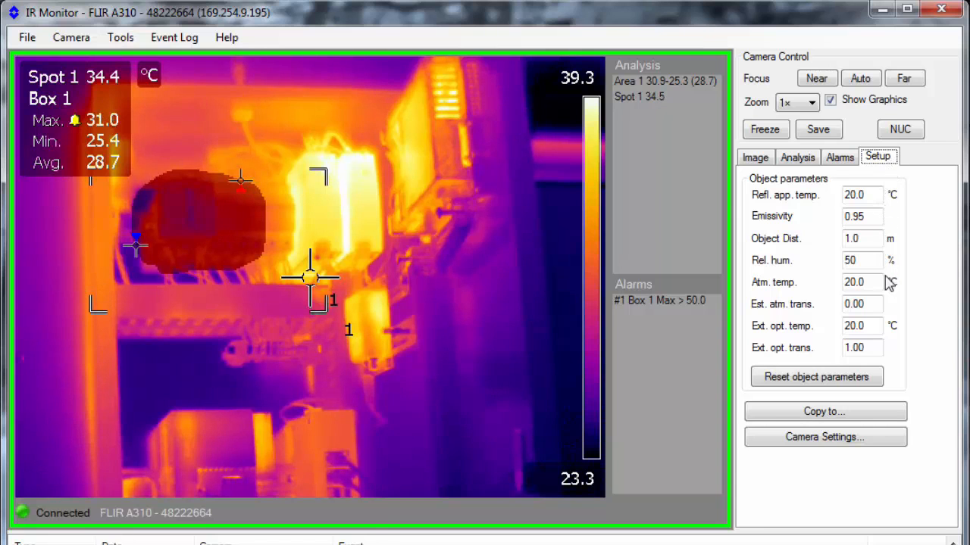
pyautogui.click(860, 438)
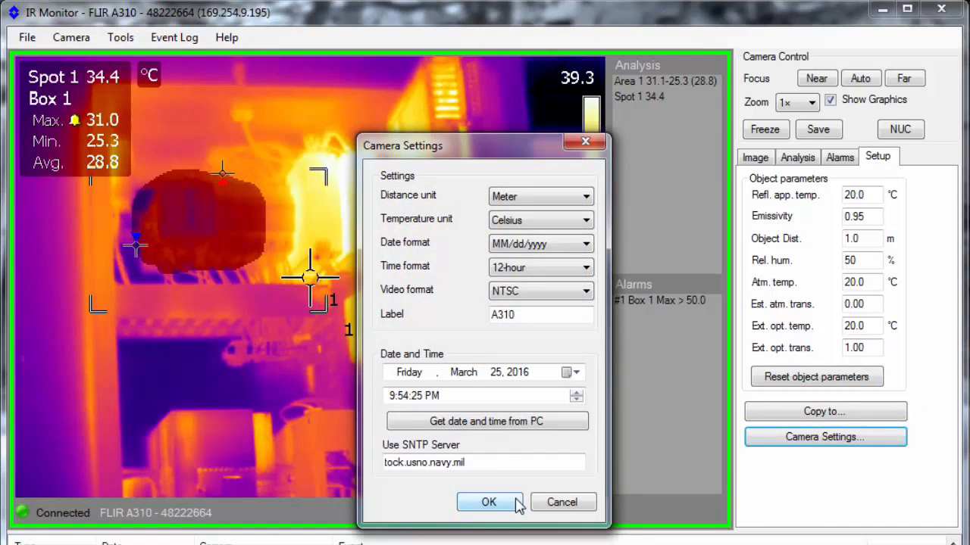
pyautogui.click(517, 506)
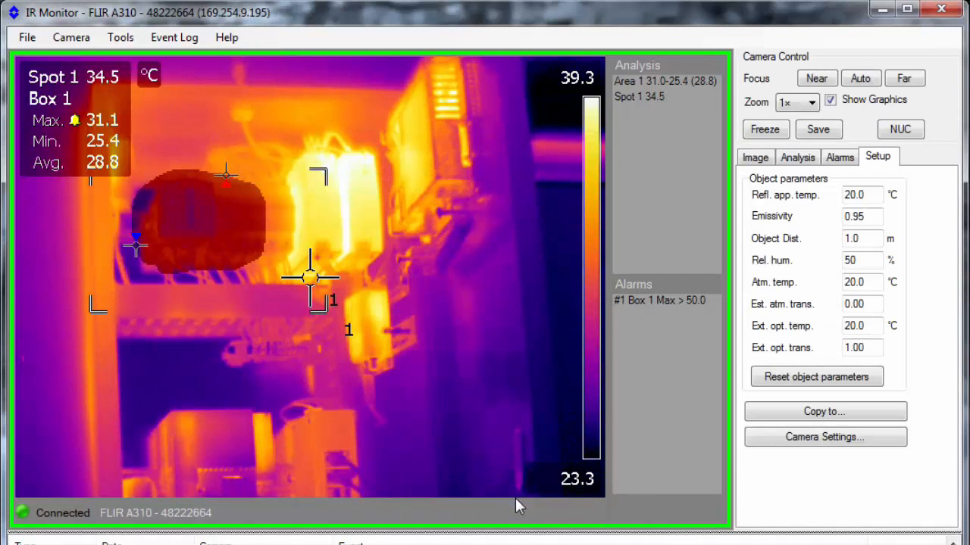